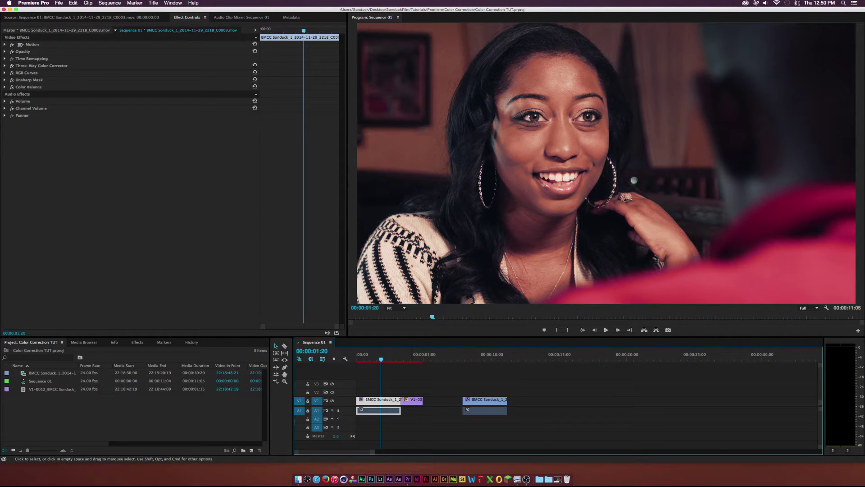
Play the sequence to preview the clip's current grade
key(space)
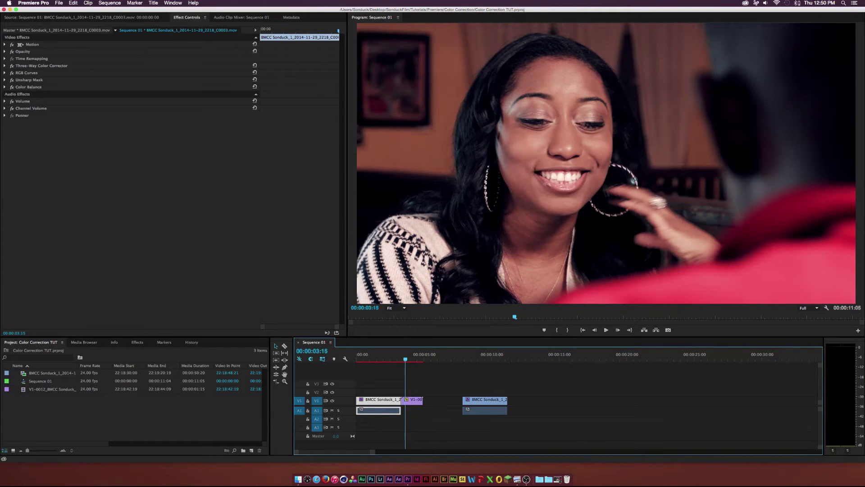
key(Left)
key(space)
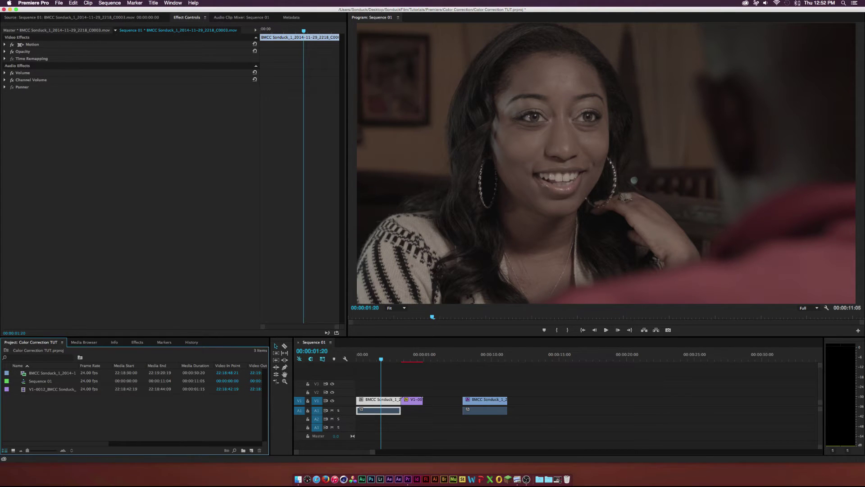
Apply Three-Way Color Corrector from Video Effects > Color Correction and lower input white to 189.8
key(shift+7)
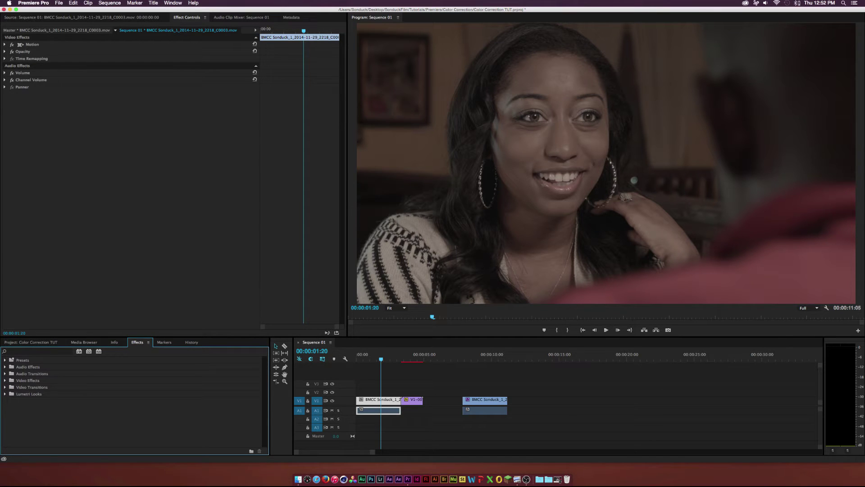
click(5, 380)
click(8, 407)
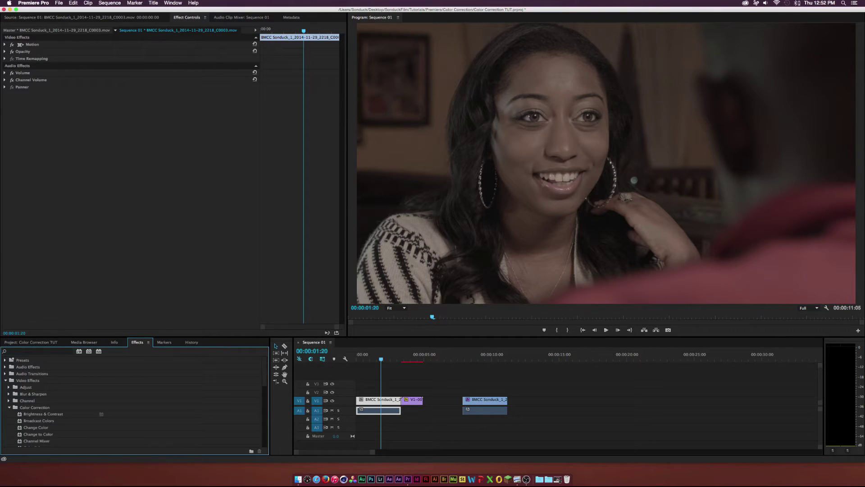
scroll(45, 413, down, 5)
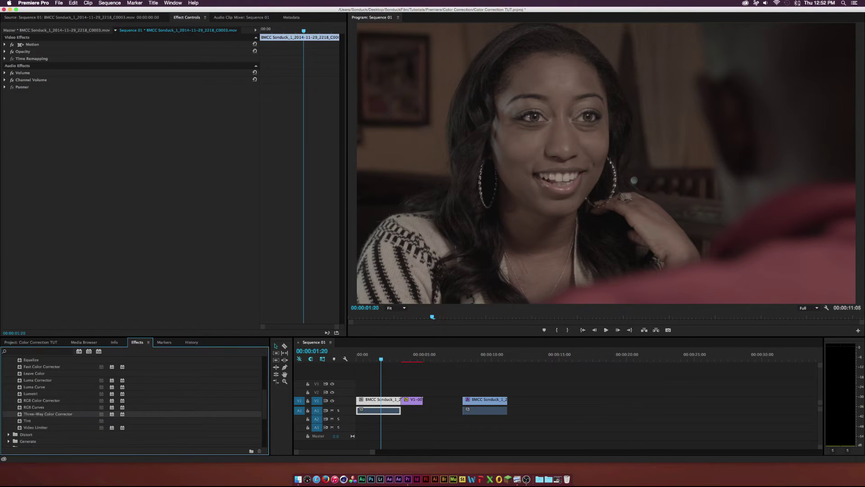
drag(48, 413, 108, 135)
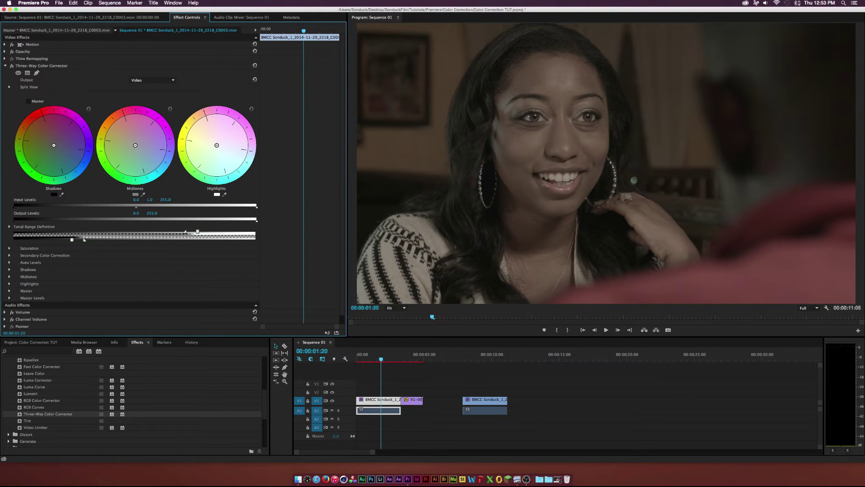
drag(226, 207, 191, 208)
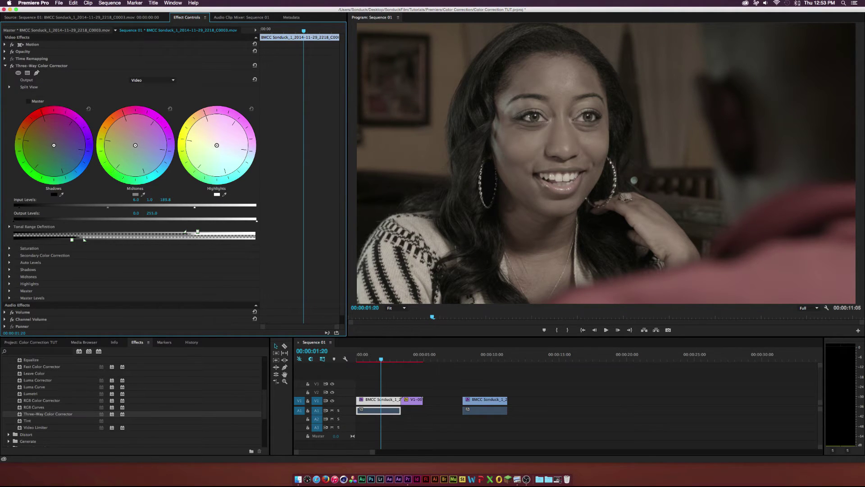
Expand the Saturation settings of the Three-Way Color Corrector
click(9, 248)
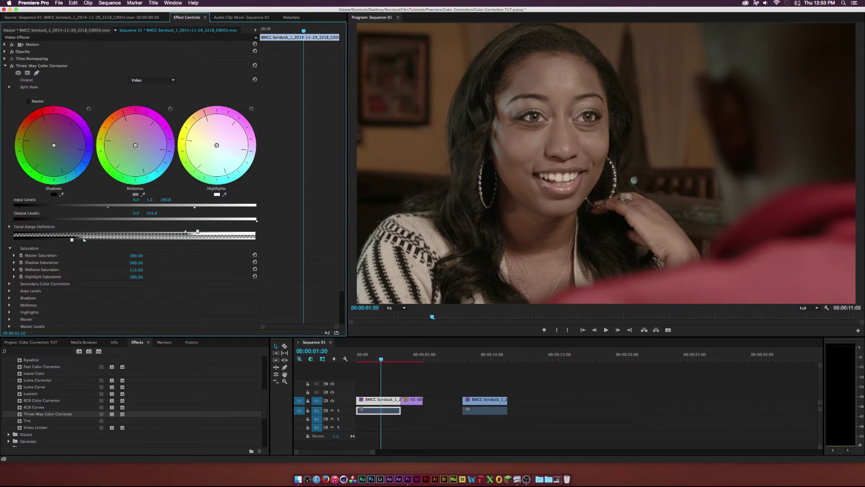
Warm the shadow and midtone balance wheels and raise the output black level to 22.3
drag(53, 145, 58, 147)
drag(135, 145, 131, 137)
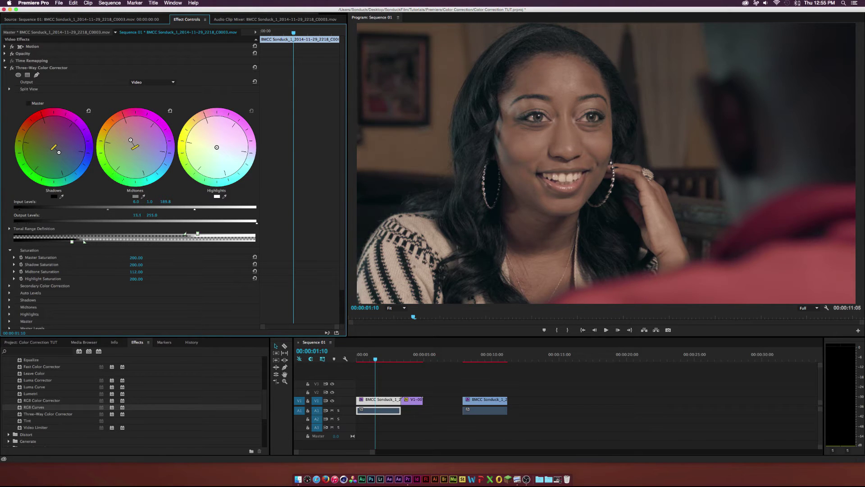
drag(26, 223, 40, 223)
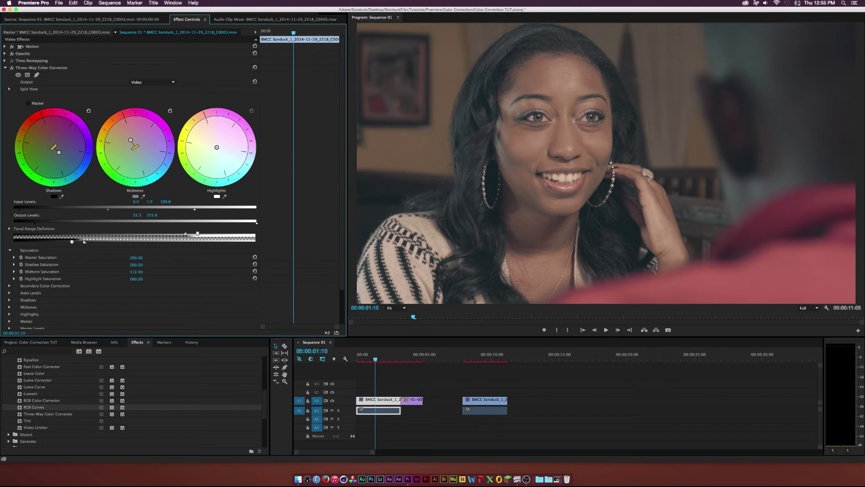
Apply RGB Curves and bend the Master curve into an S-shape, shadows down, highlights up
click(5, 68)
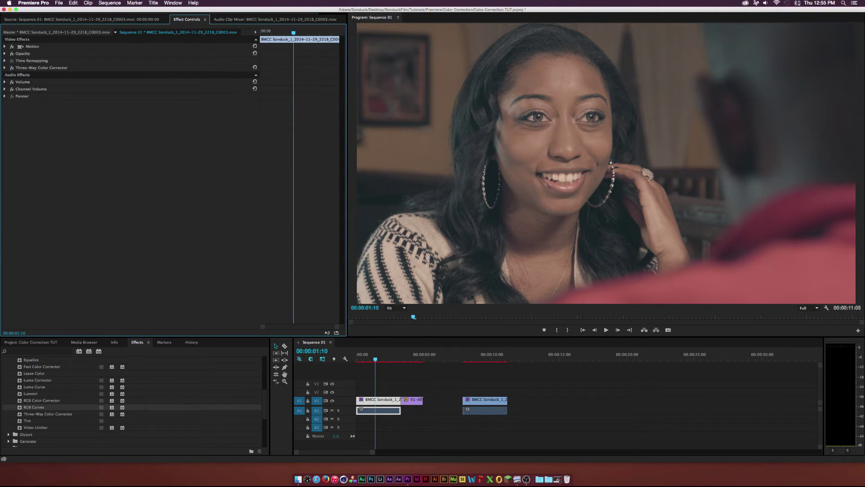
drag(34, 407, 50, 103)
key(Return)
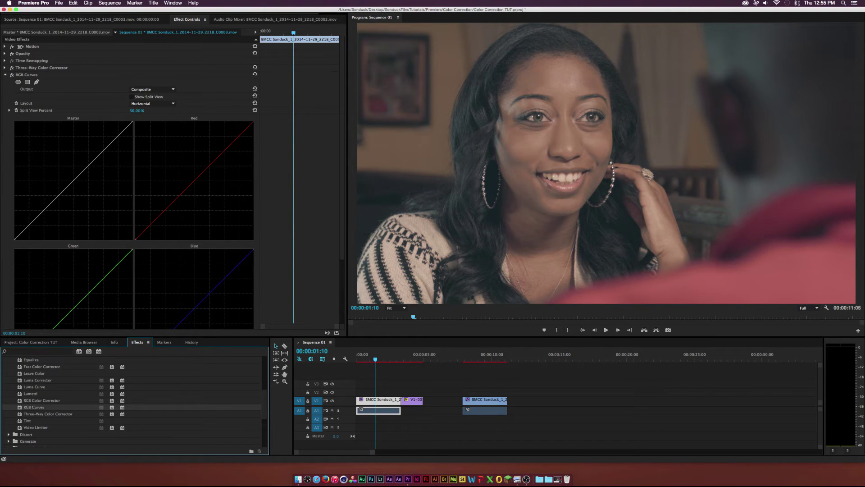
drag(44, 210, 44, 225)
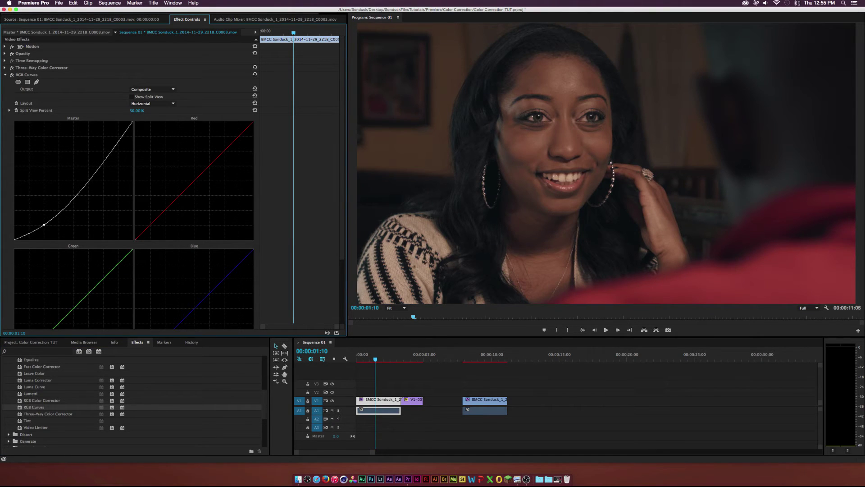
drag(90, 172, 90, 151)
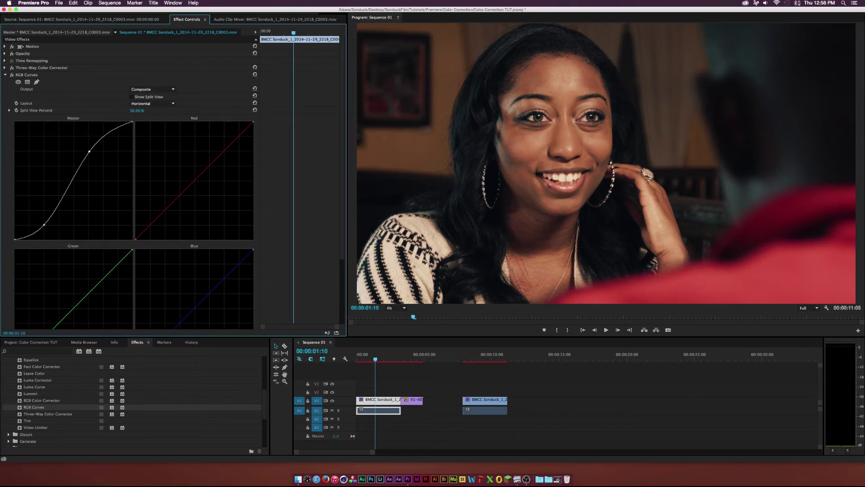
scroll(131, 401, up, 3)
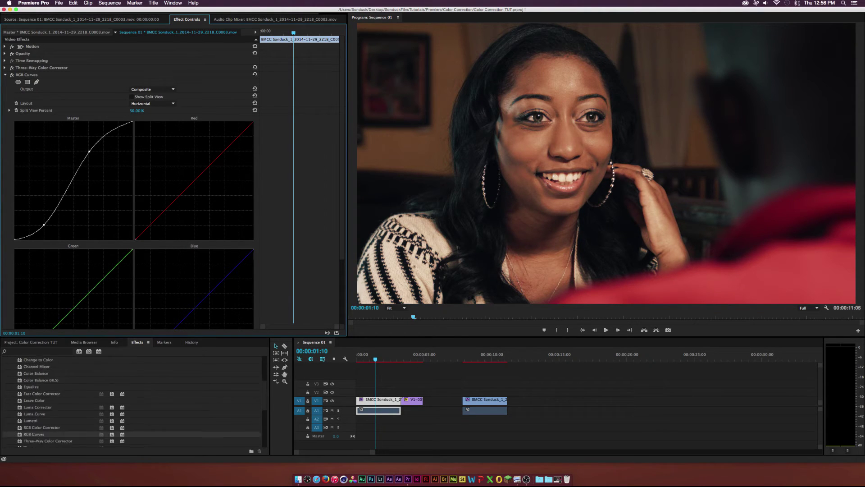
Add Color Balance, raise shadow red and green, and set midtone green to -4
scroll(130, 401, up, 1)
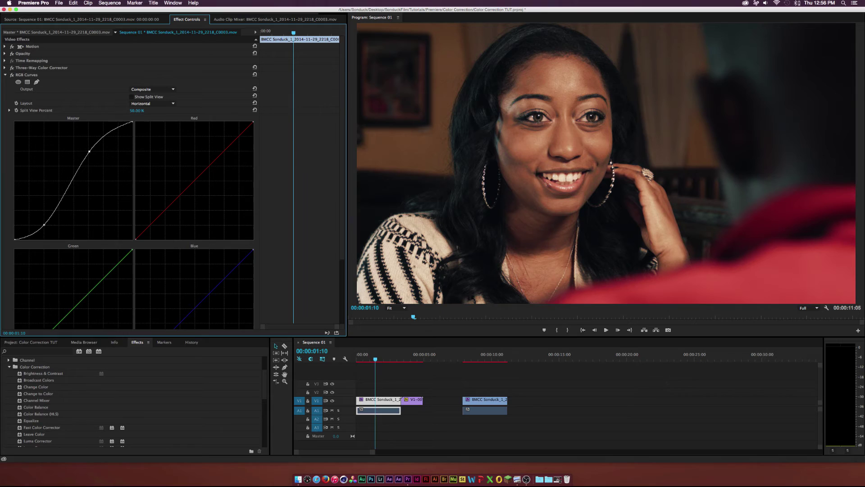
click(36, 407)
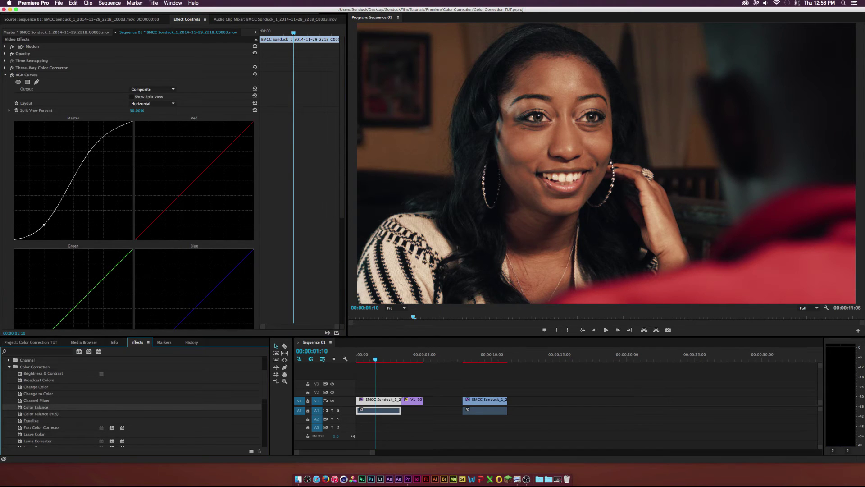
click(5, 75)
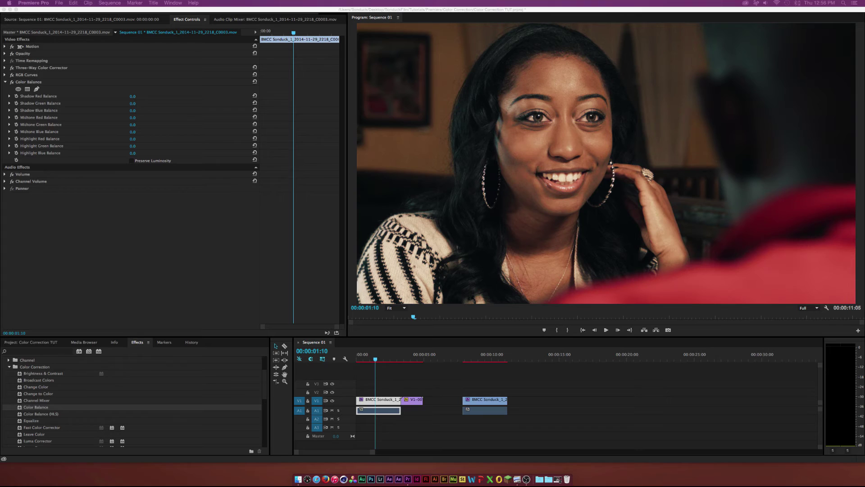
click(136, 243)
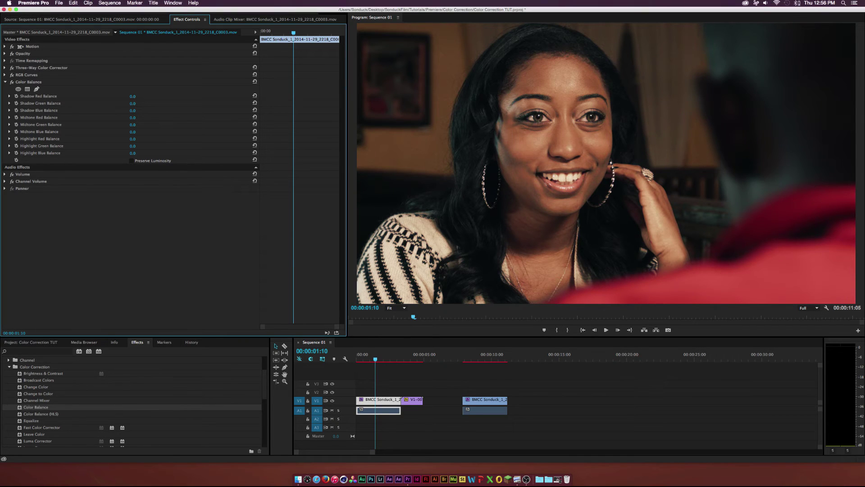
drag(133, 97, 140, 96)
drag(133, 104, 136, 104)
drag(133, 125, 131, 125)
Find Unsharp Mask by searching 'un' and apply it to the clip
click(5, 82)
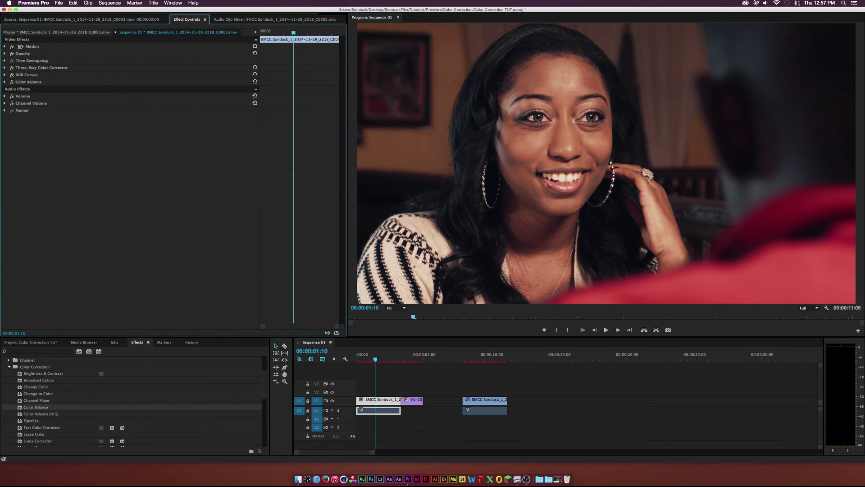
click(38, 351)
text(un)
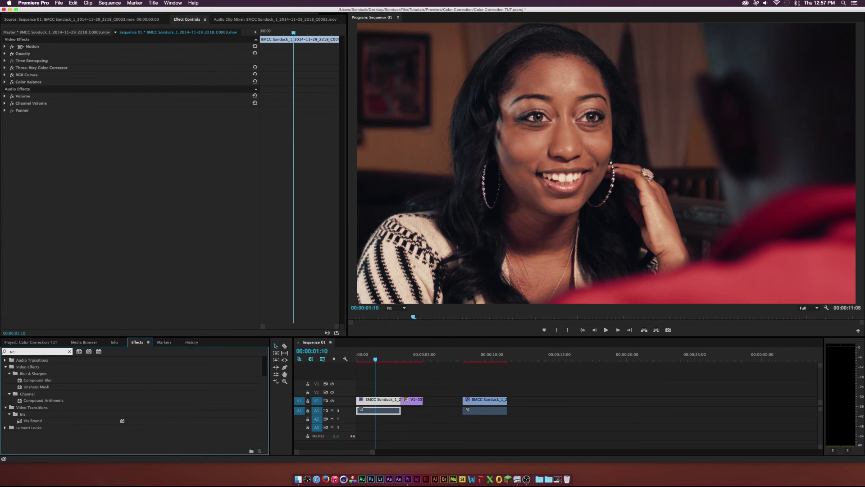
drag(36, 386, 51, 86)
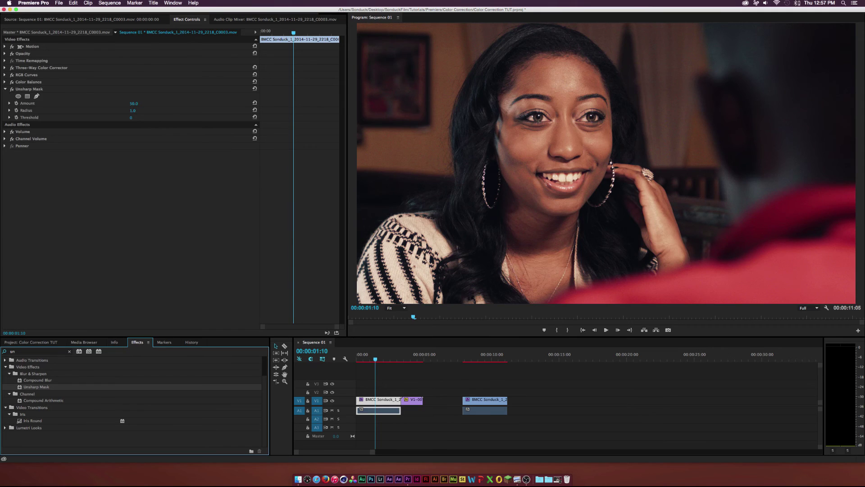
click(6, 90)
Toggle all four effects off and back on to compare before and after
click(12, 68)
click(12, 74)
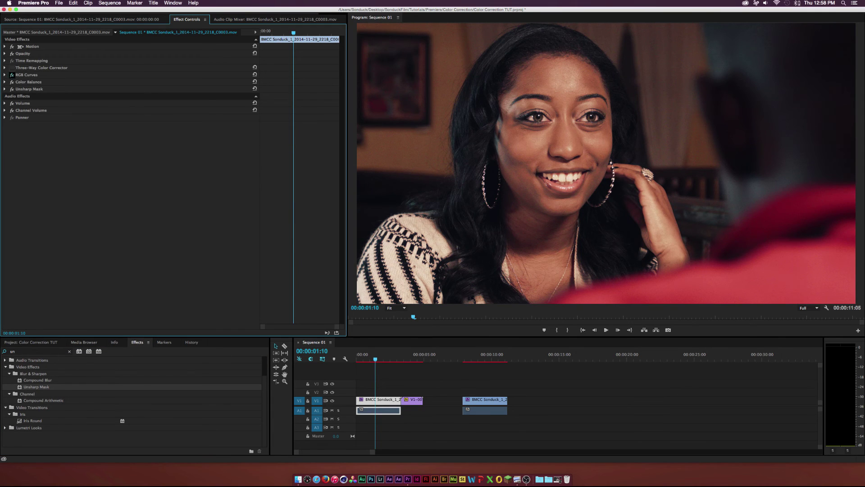
click(12, 82)
click(12, 89)
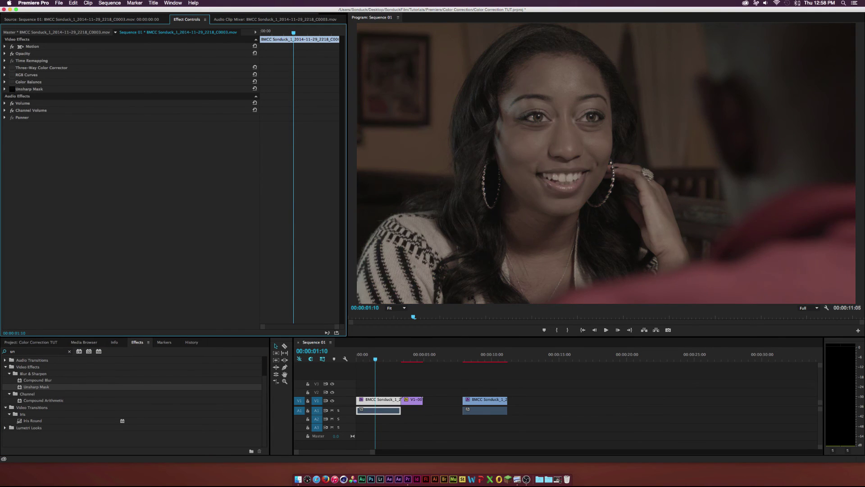
click(12, 89)
click(11, 82)
click(12, 75)
click(12, 67)
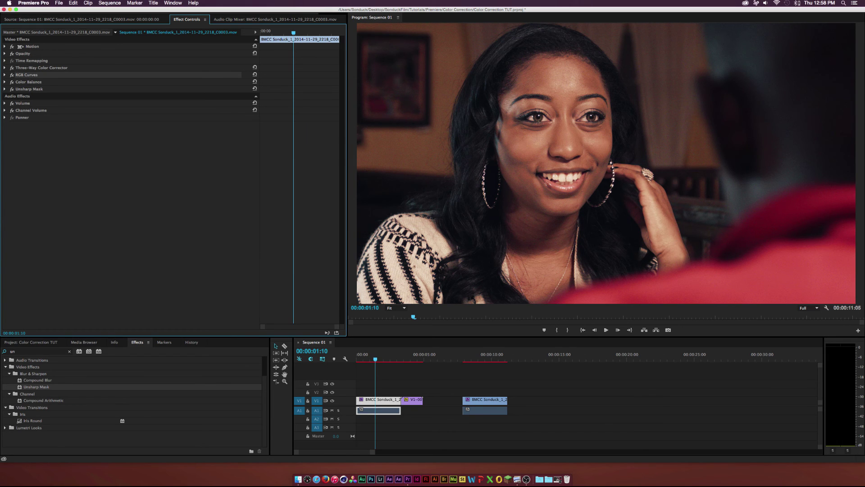
click(408, 355)
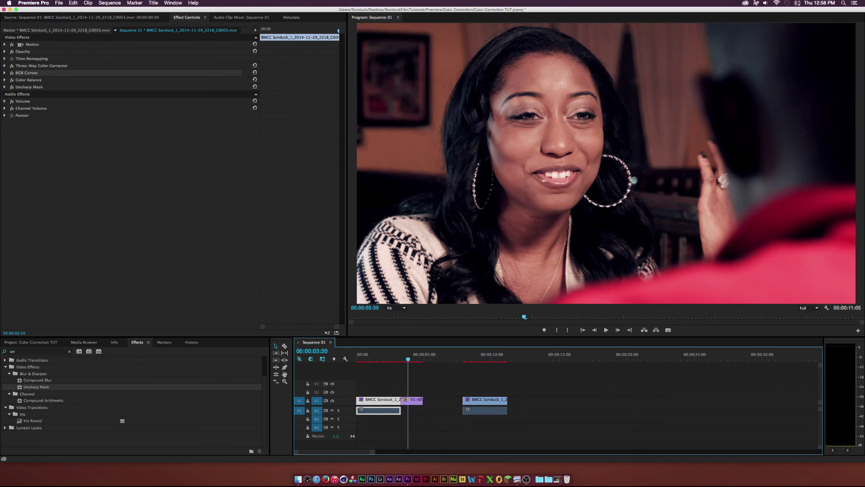
drag(408, 355, 417, 355)
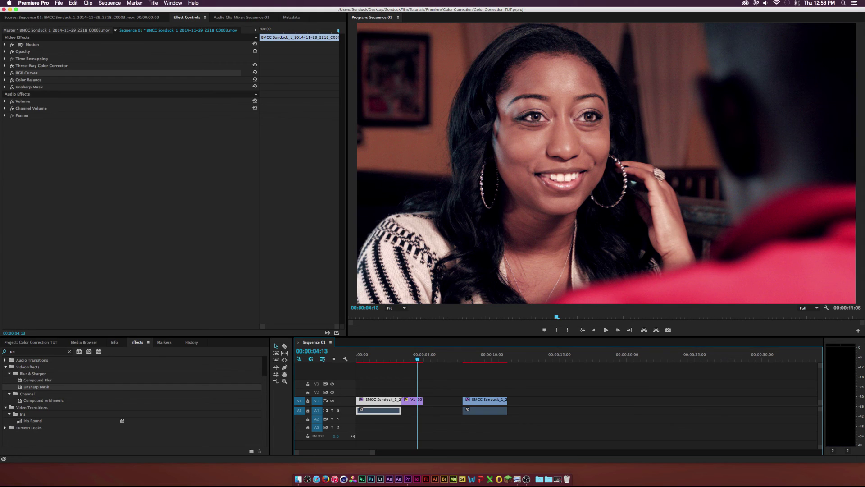
click(382, 359)
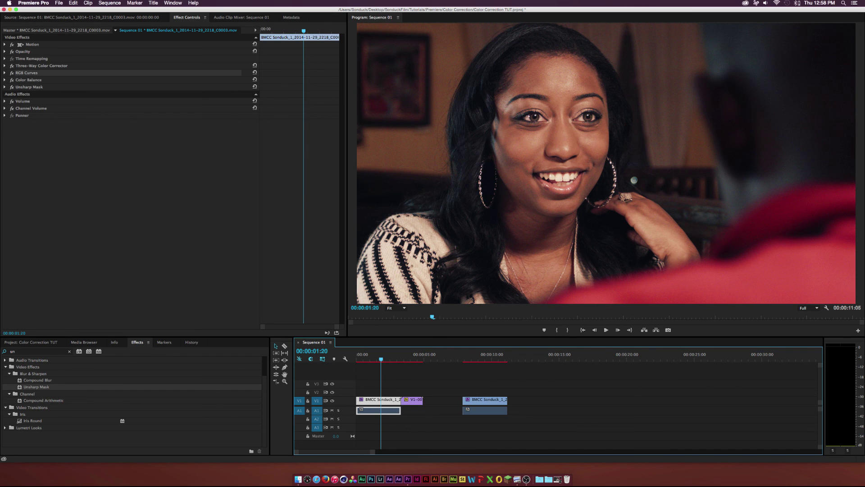
click(413, 358)
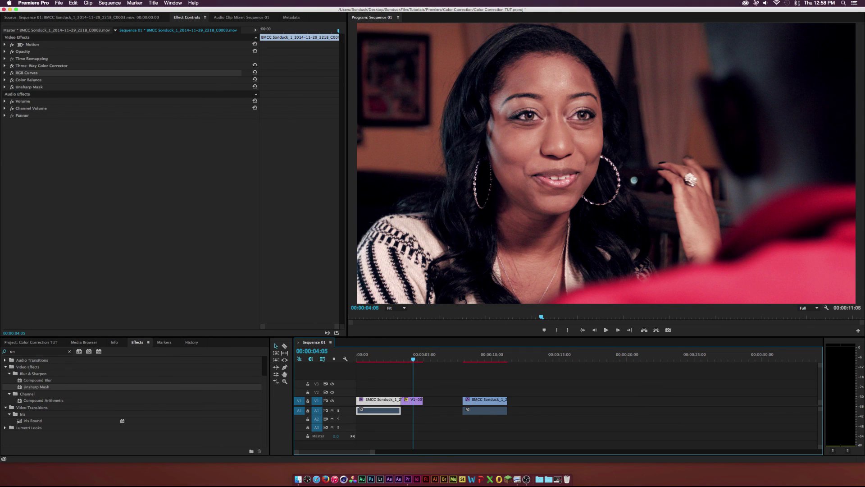
click(385, 359)
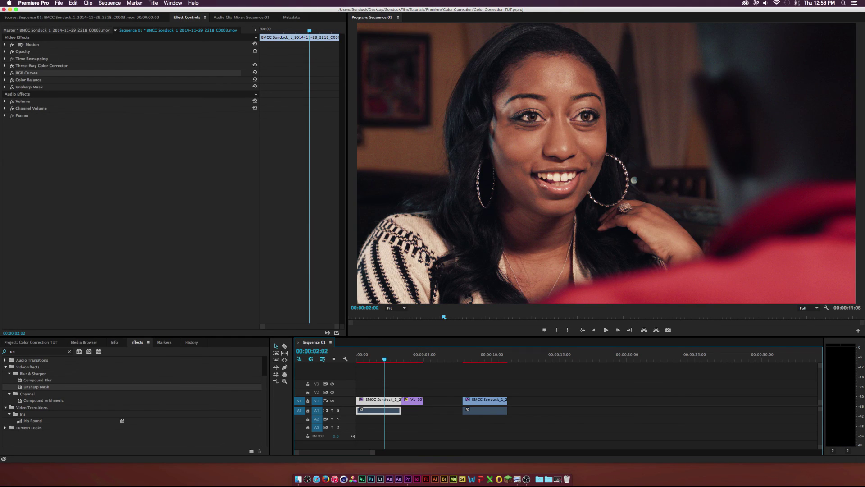